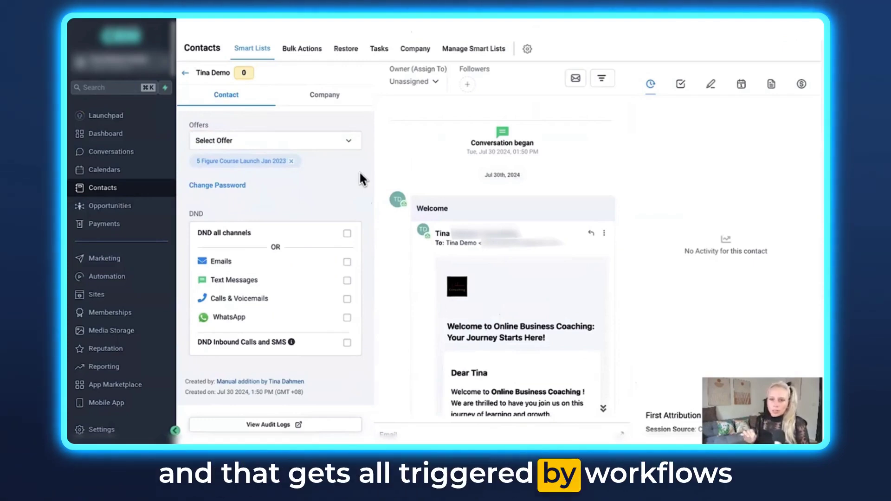
# - Scroll through the contact's welcome email with login instructions for the 5 Figure Course Launch Jan 2023 offer
pyautogui.scroll(-2, 541, 333)
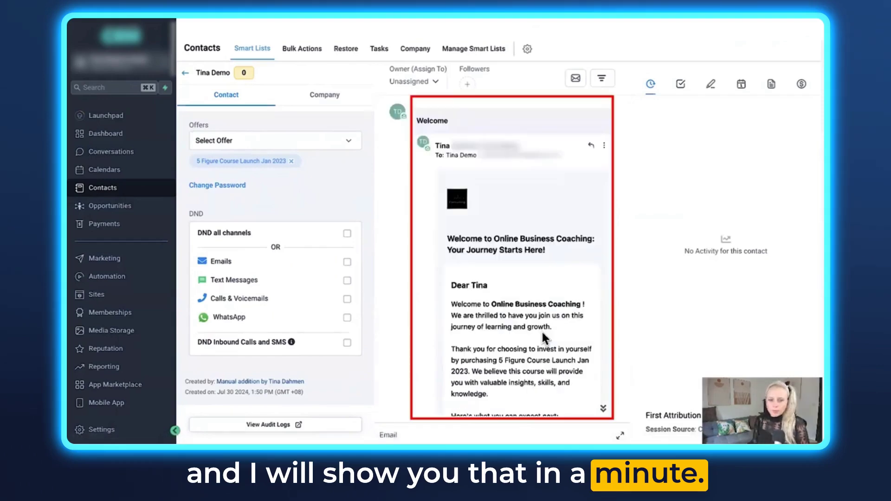
pyautogui.scroll(-6, 541, 330)
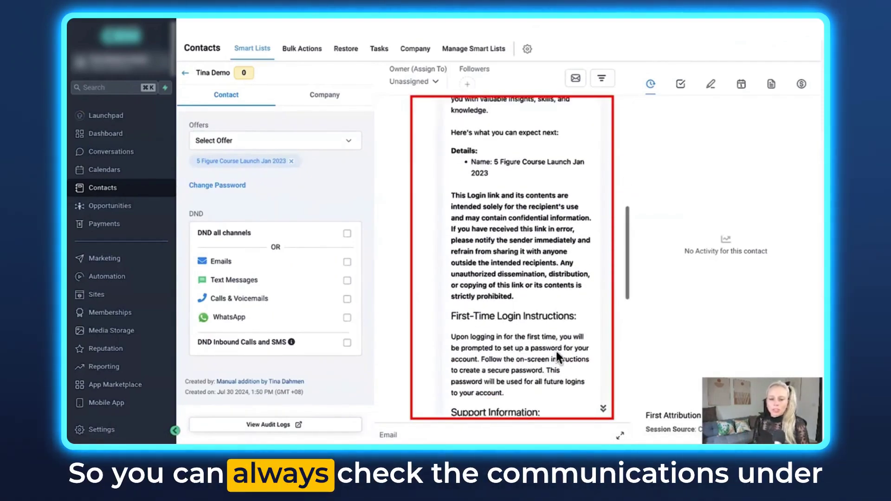
pyautogui.scroll(8, 556, 355)
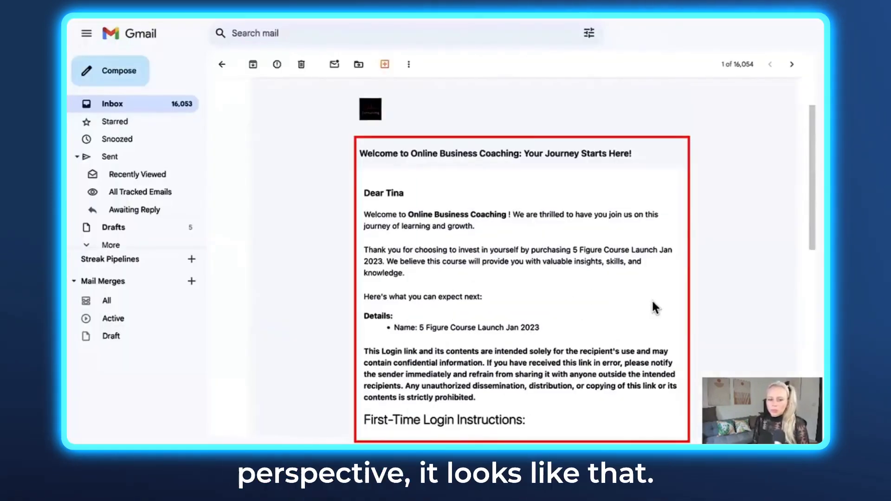
# - Highlight the welcome email's First-Time Login Instructions and Support Information headings
pyautogui.scroll(-3, 617, 320)
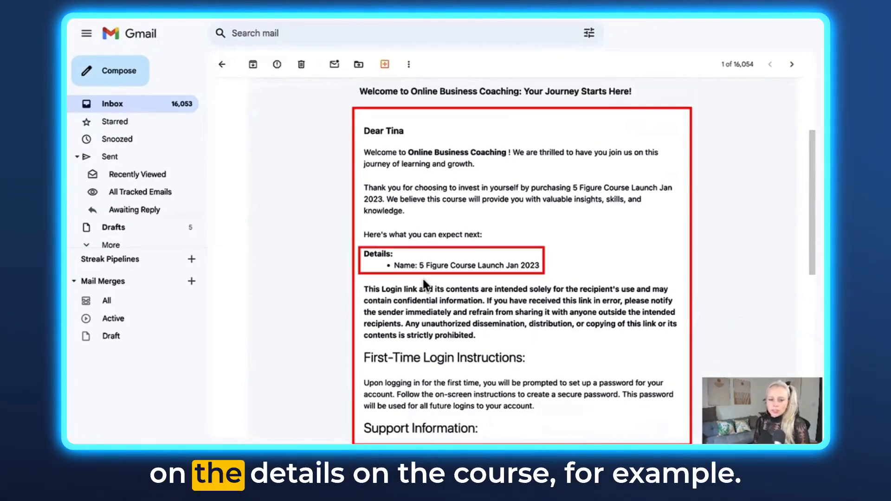
pyautogui.scroll(-5, 364, 148)
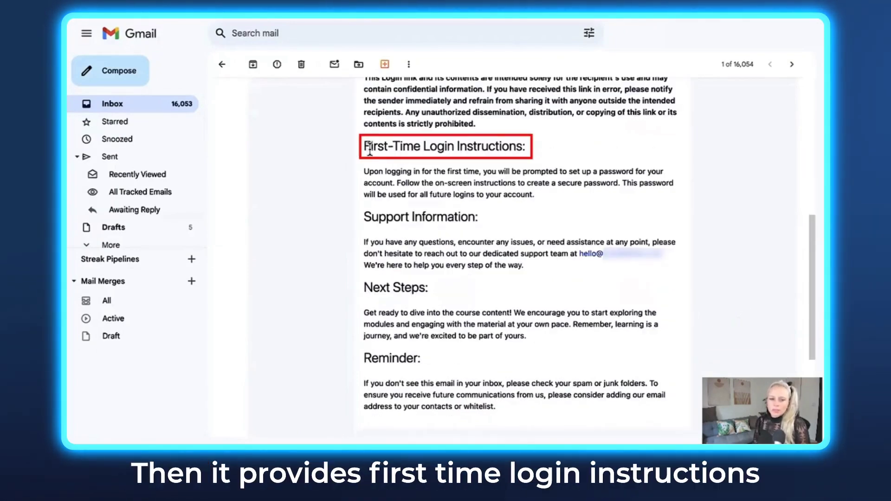
pyautogui.moveTo(365, 148); pyautogui.dragTo(525, 148)
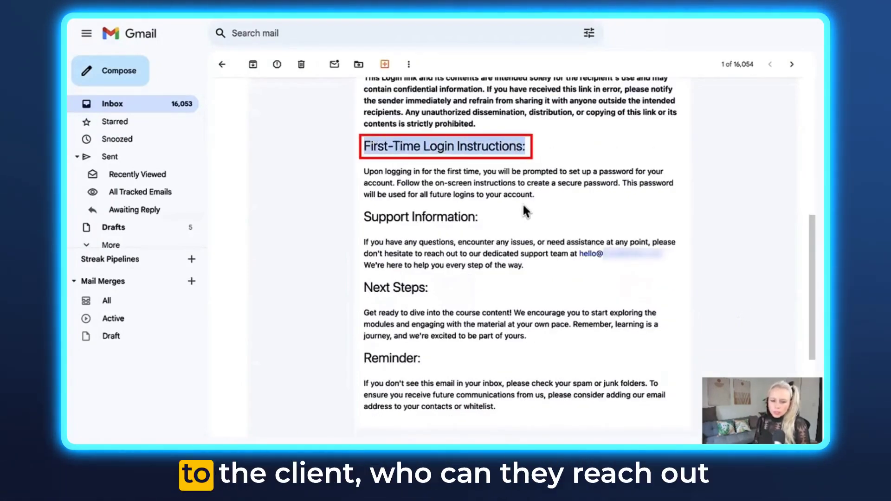
pyautogui.moveTo(365, 217); pyautogui.dragTo(480, 216)
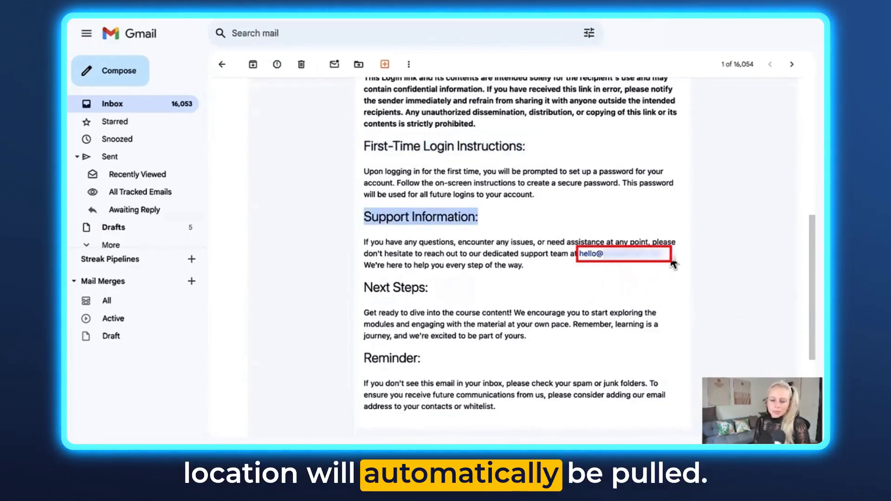
# - Highlight the Reminder heading, then follow the email's Login link to the set-password page
pyautogui.scroll(-3, 672, 264)
pyautogui.moveTo(364, 177); pyautogui.dragTo(428, 178)
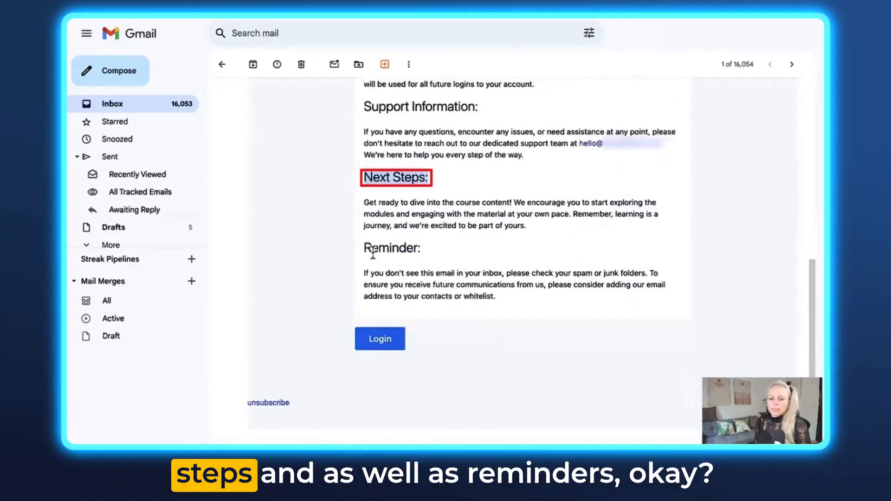
pyautogui.moveTo(364, 248); pyautogui.dragTo(406, 249)
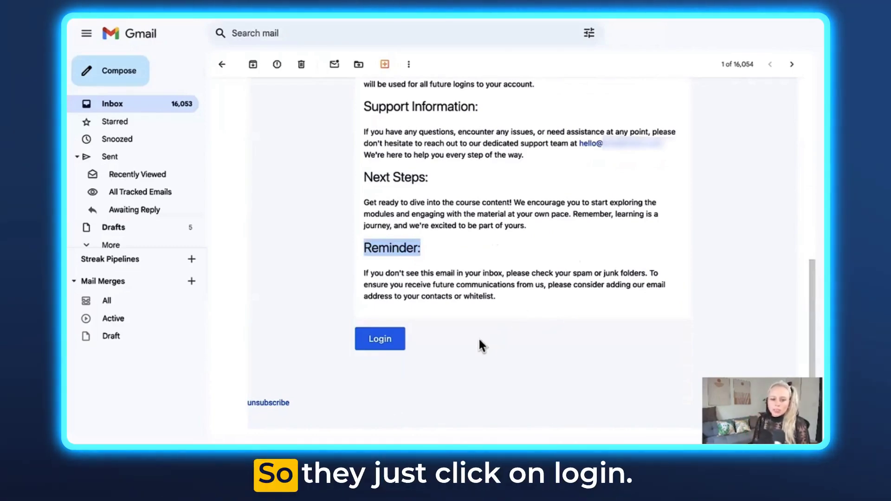
pyautogui.click(372, 336)
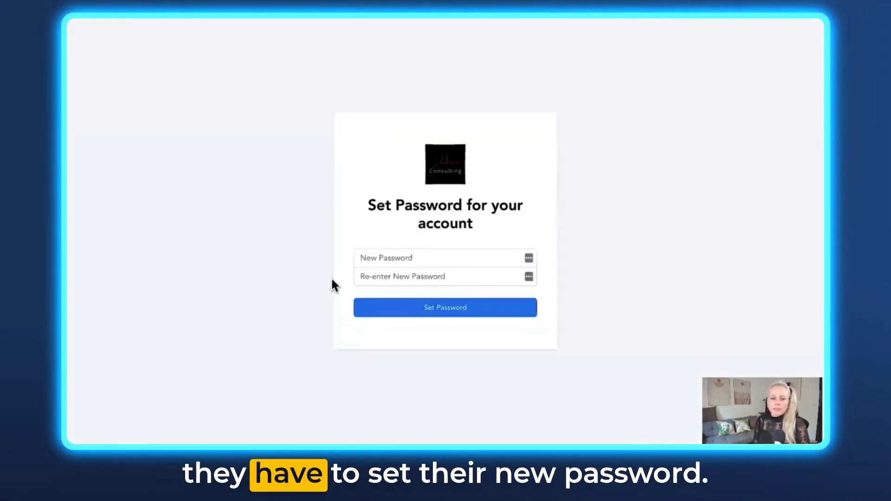
# - Paste the same new password into the confirmation field and submit it with Set Password
pyautogui.click(373, 277)
pyautogui.hotkey('ctrl', 'v')
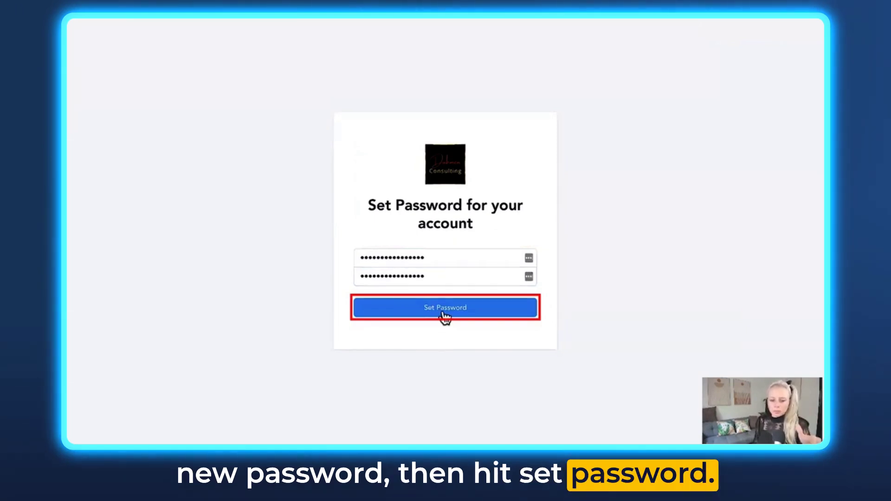
pyautogui.click(444, 314)
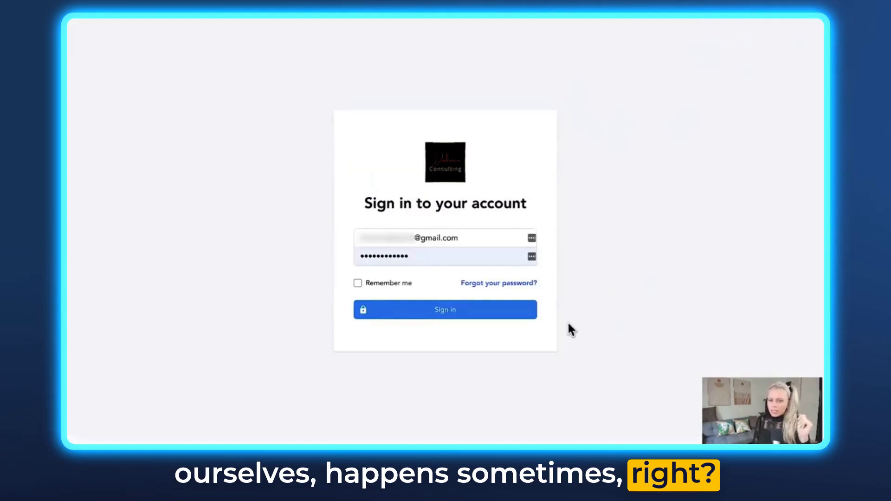
# - Use 'Forgot your password?' to send a new password link to the student's email
pyautogui.click(499, 284)
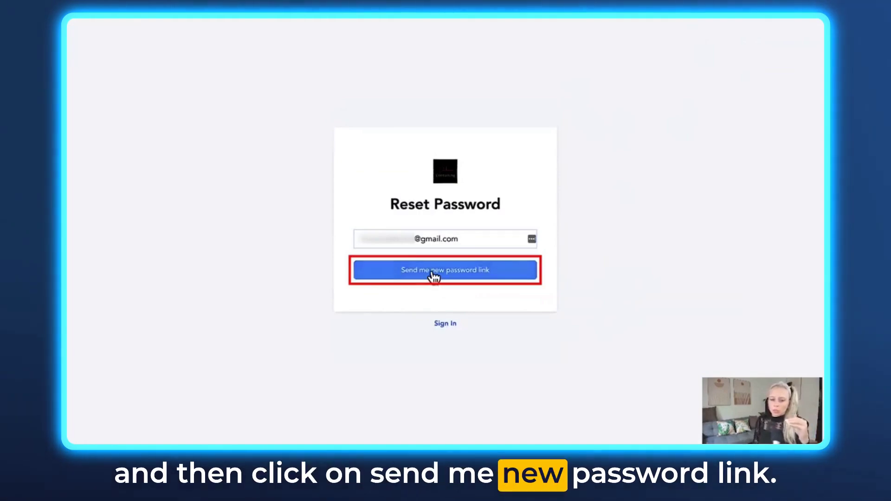
pyautogui.click(433, 276)
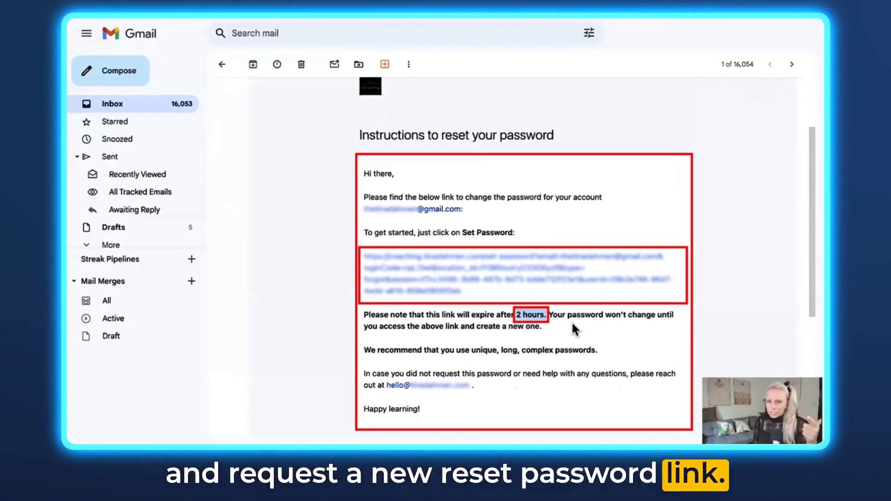
# - Save the new password from the reset link to reach the All Courses library
pyautogui.scroll(-3, 571, 321)
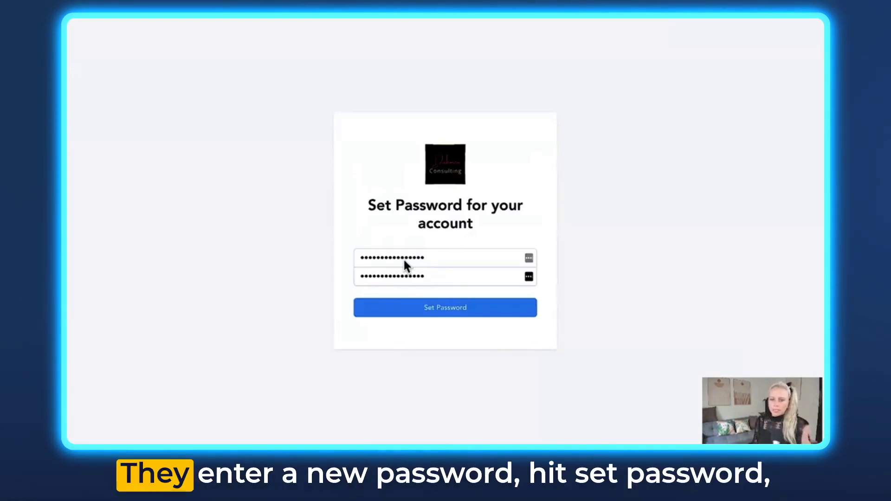
pyautogui.click(440, 310)
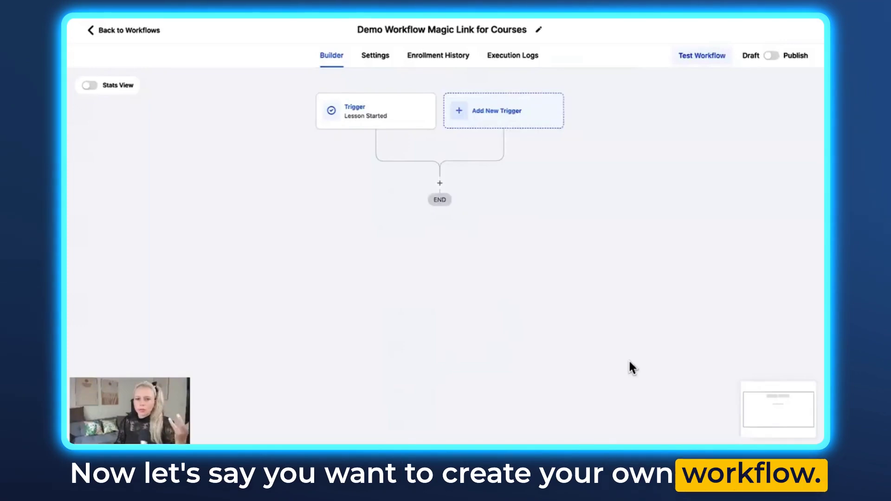
# - Add an email action after the Lesson Started trigger and start its message body
pyautogui.click(440, 184)
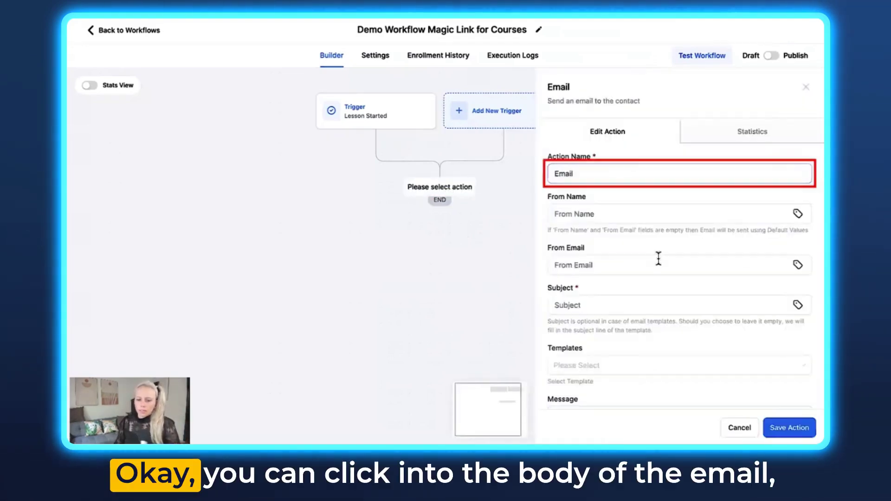
pyautogui.scroll(-4, 658, 257)
pyautogui.click(611, 287)
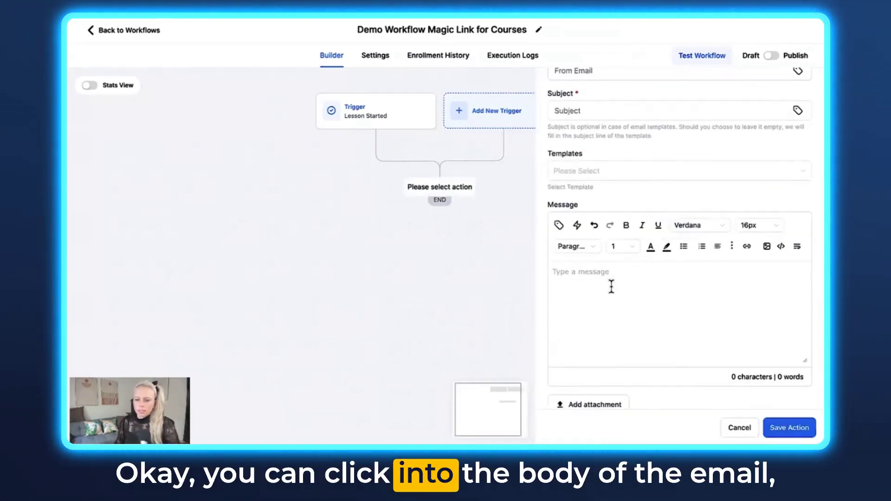
# - Insert Custom Values > Course > Lesson Started > Login URL (Magic Link) into the message
pyautogui.scroll(-1, 611, 287)
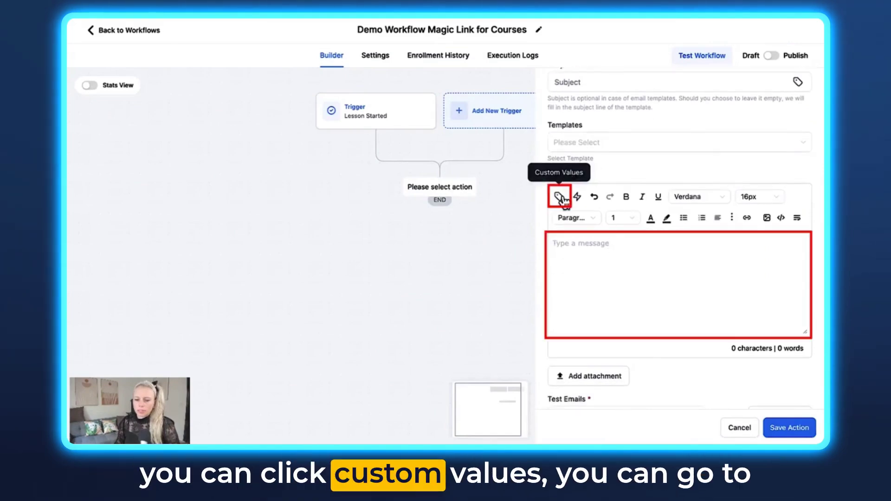
pyautogui.click(559, 197)
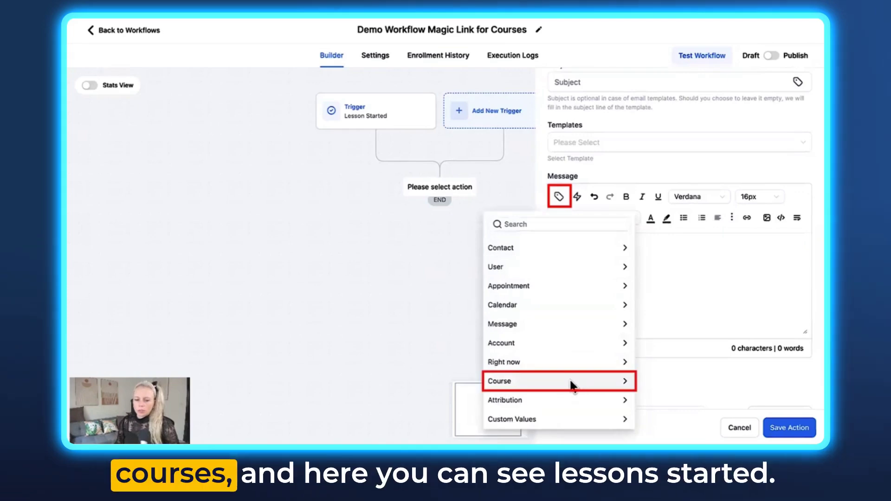
pyautogui.click(572, 385)
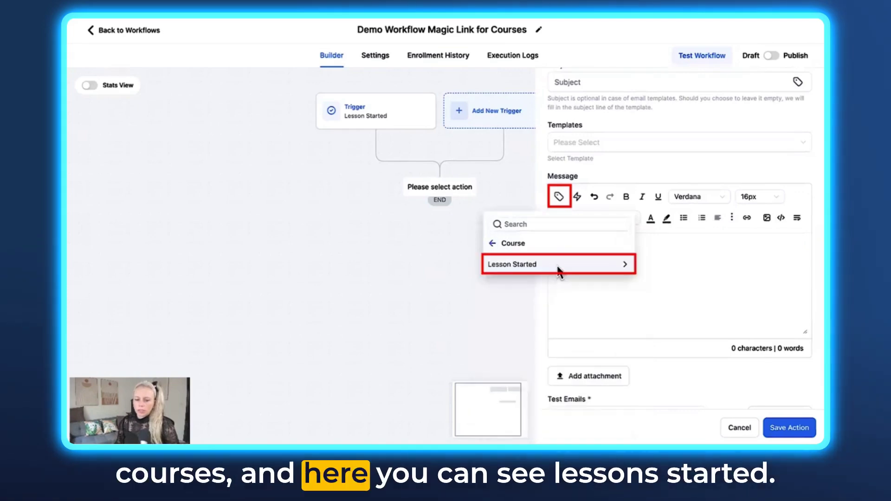
pyautogui.click(617, 266)
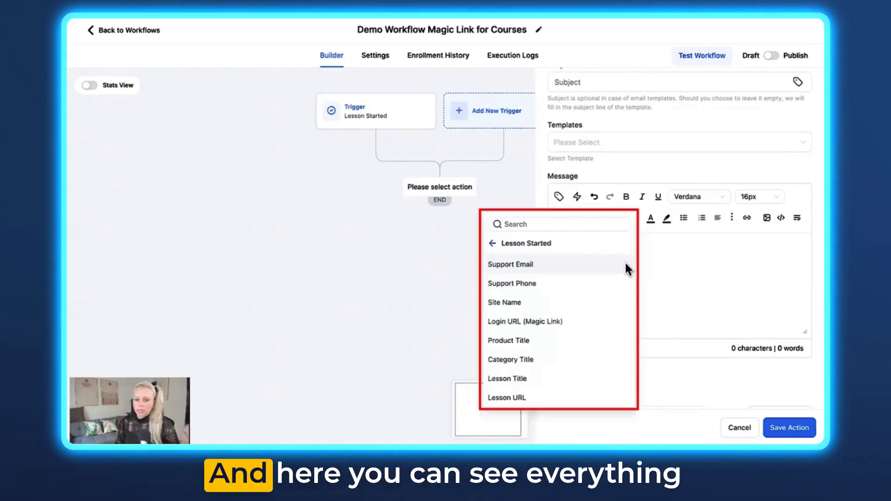
pyautogui.click(538, 324)
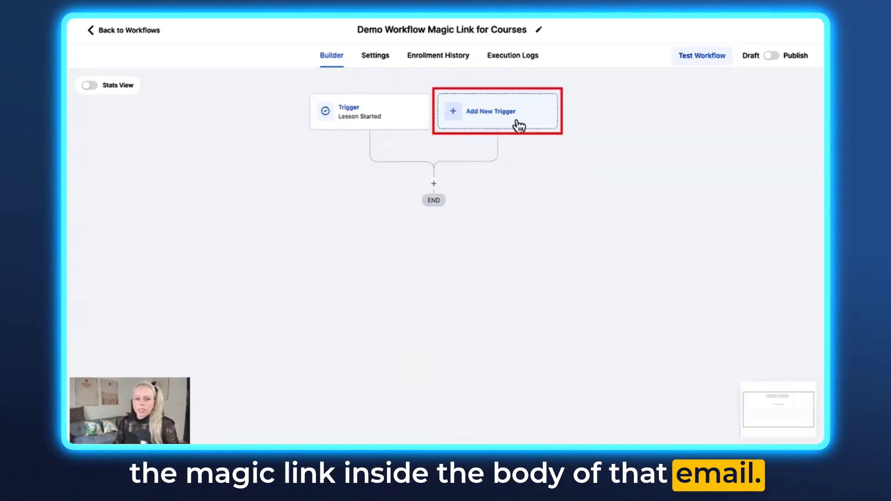
# - Add and save an Offer Access Granted trigger, found by searching 'offer'
pyautogui.click(511, 116)
pyautogui.click(599, 145)
pyautogui.write('offer')
pyautogui.click(622, 197)
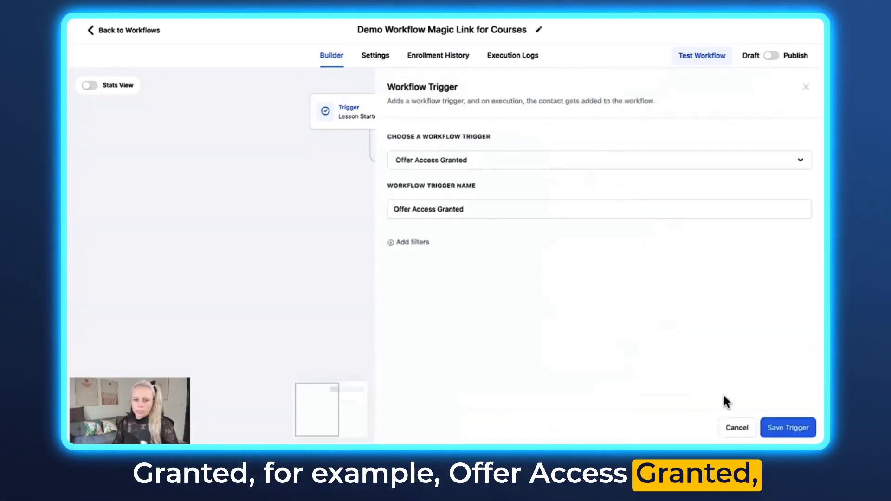
pyautogui.click(787, 428)
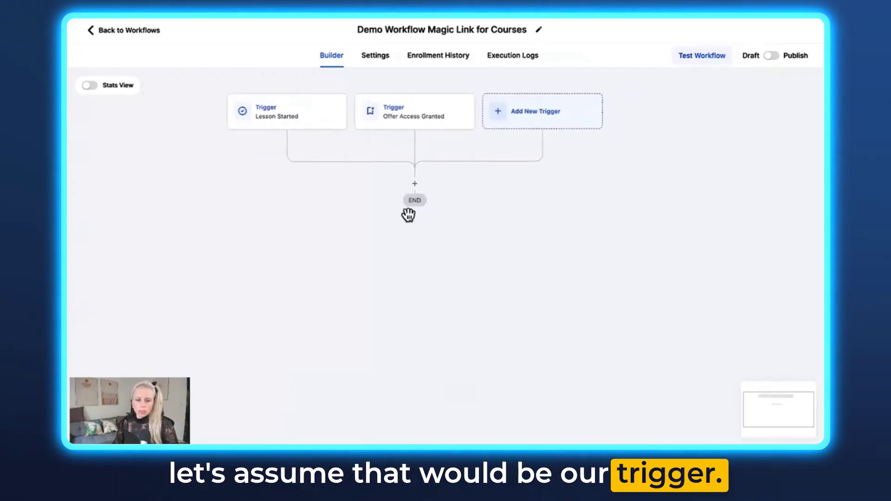
# - Add a Send Email action whose message contains the Offer Access Granted Login URL (Magic Link)
pyautogui.click(414, 187)
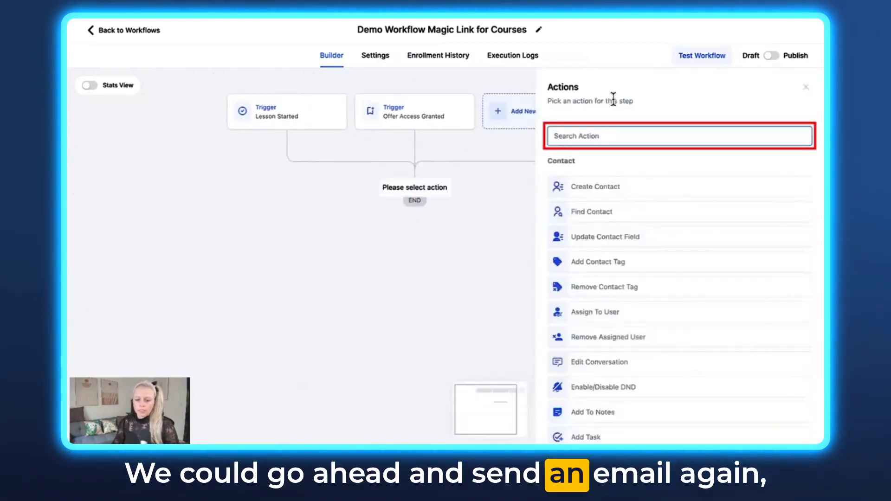
pyautogui.write('email')
pyautogui.click(616, 178)
pyautogui.scroll(-5, 603, 236)
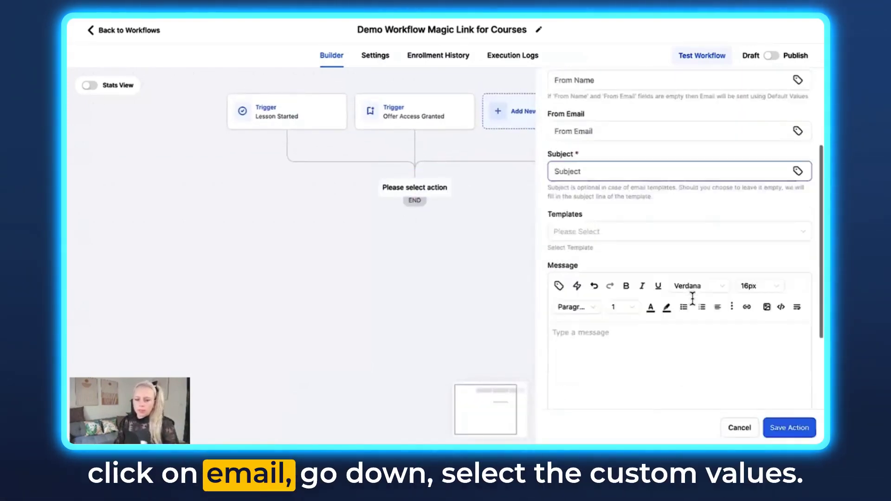
pyautogui.click(559, 171)
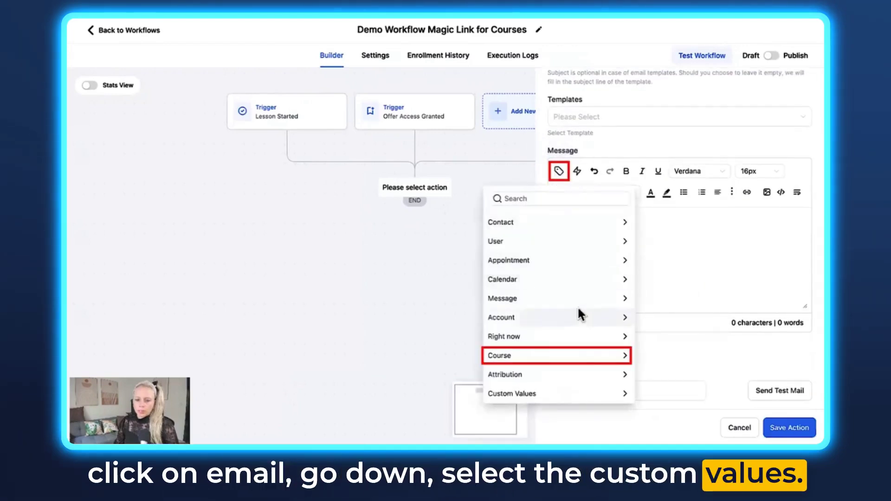
pyautogui.click(608, 361)
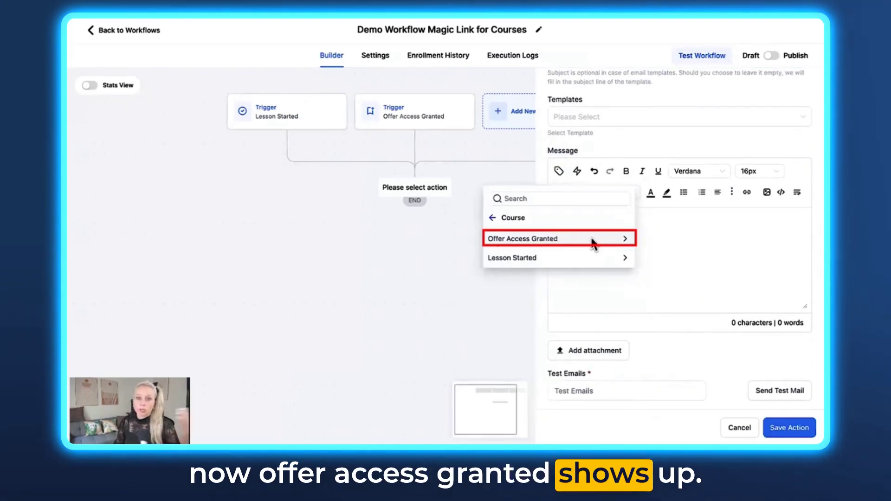
pyautogui.click(625, 240)
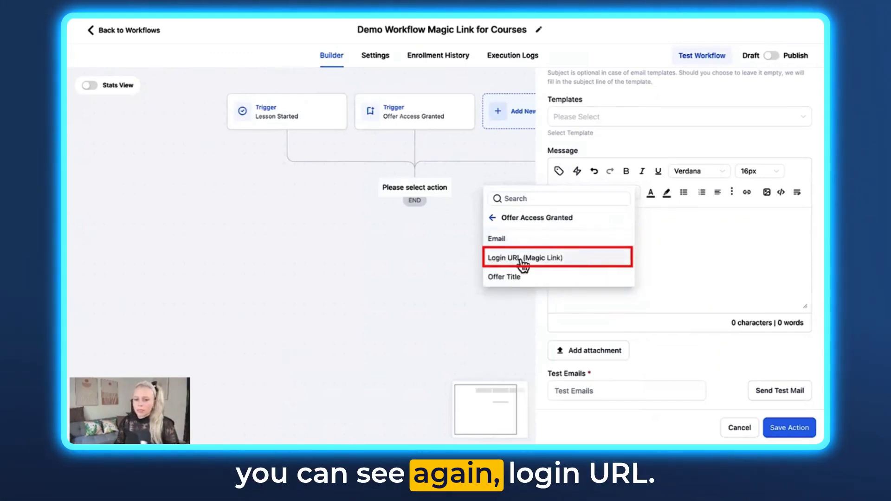
pyautogui.click(568, 257)
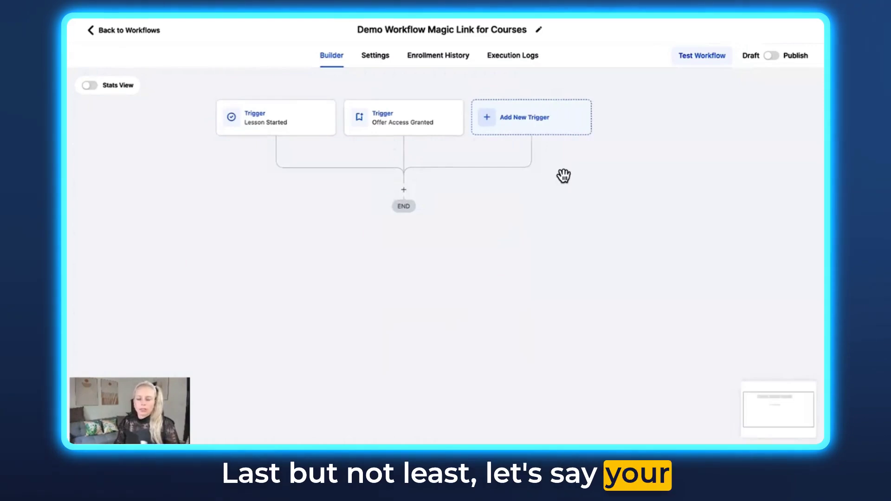
# - Add a Category Started trigger, found by searching 'categ'
pyautogui.click(544, 131)
pyautogui.write('categ')
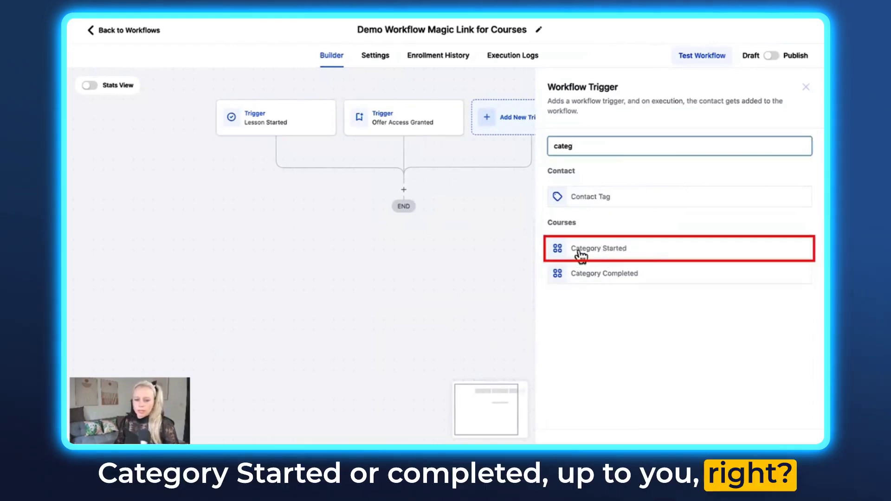
pyautogui.click(611, 250)
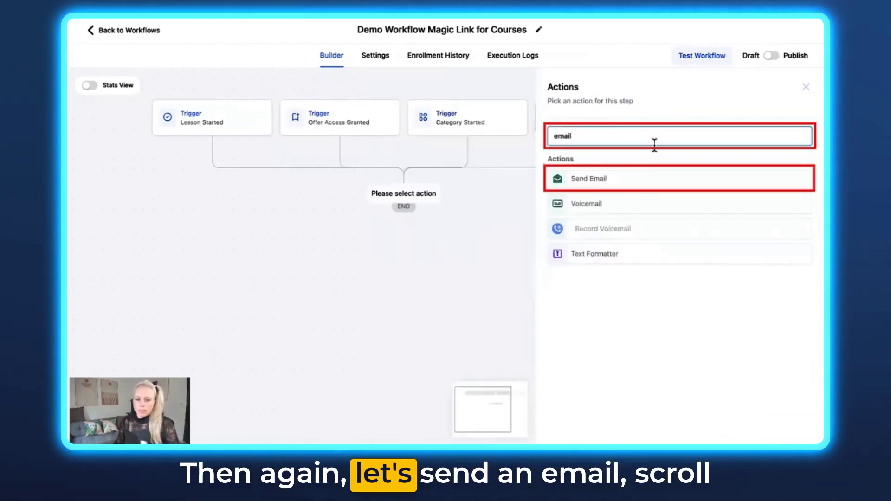
# - Add a Send Email action and show Custom Values > Course > Category Started fields
pyautogui.click(626, 180)
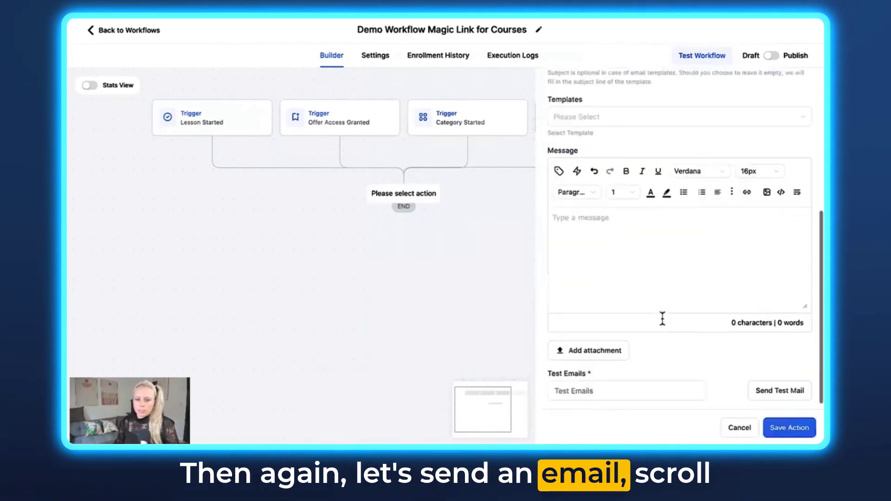
pyautogui.click(558, 163)
pyautogui.click(617, 348)
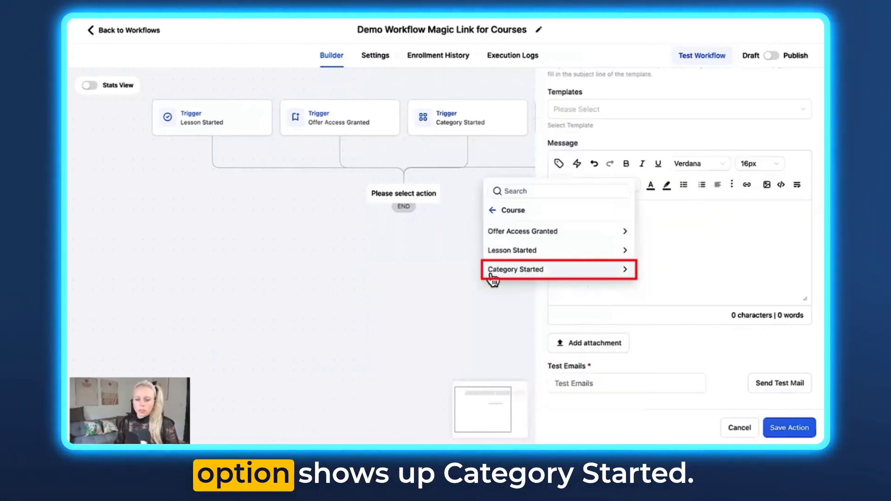
pyautogui.click(625, 270)
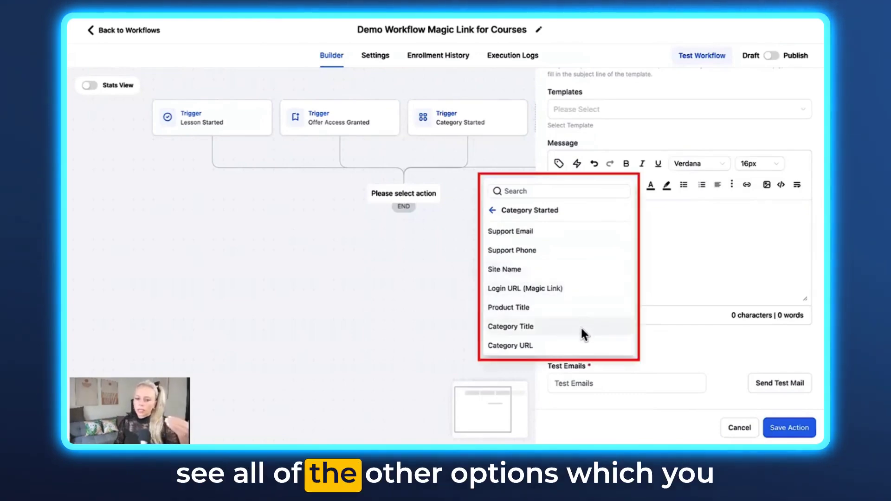